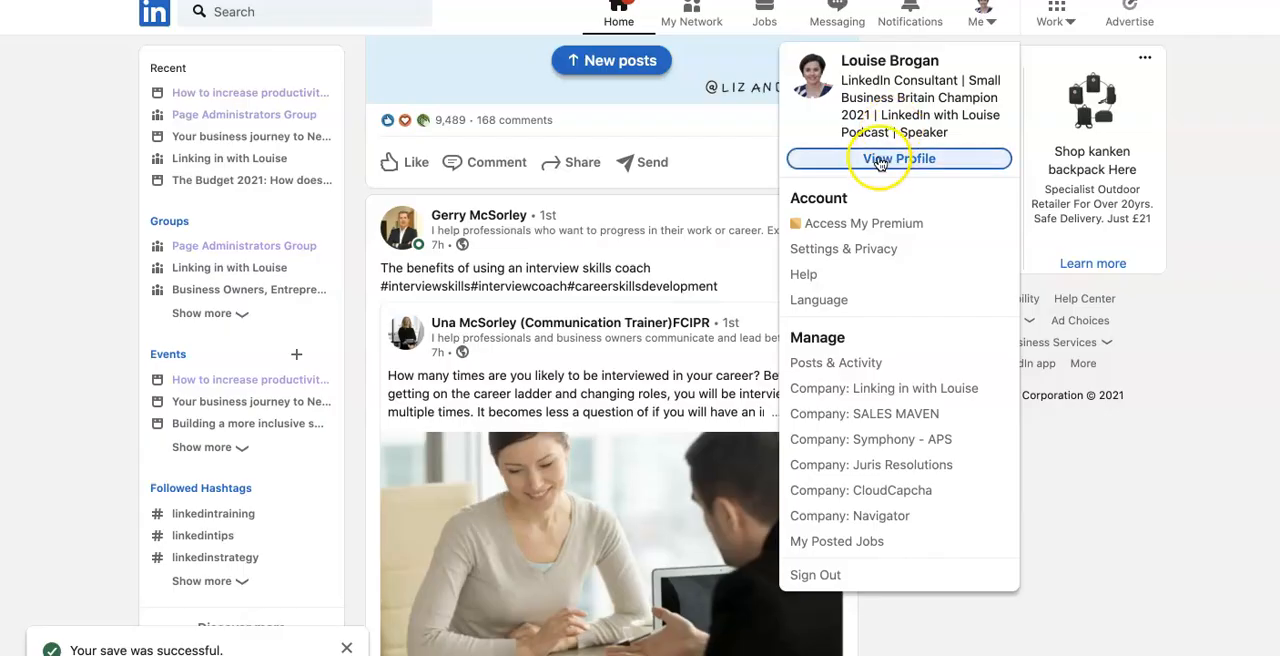
Open your own profile and start a new Honors & awards entry under Accomplishments
click(880, 158)
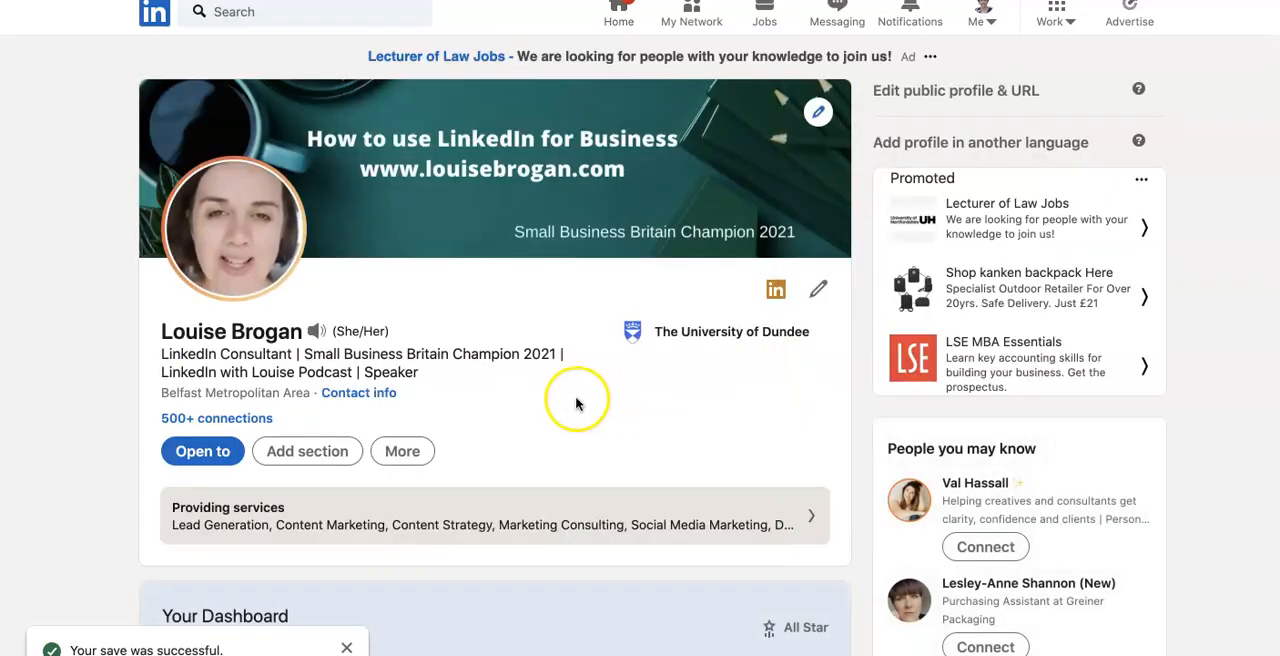
scroll(614, 416, down, 5)
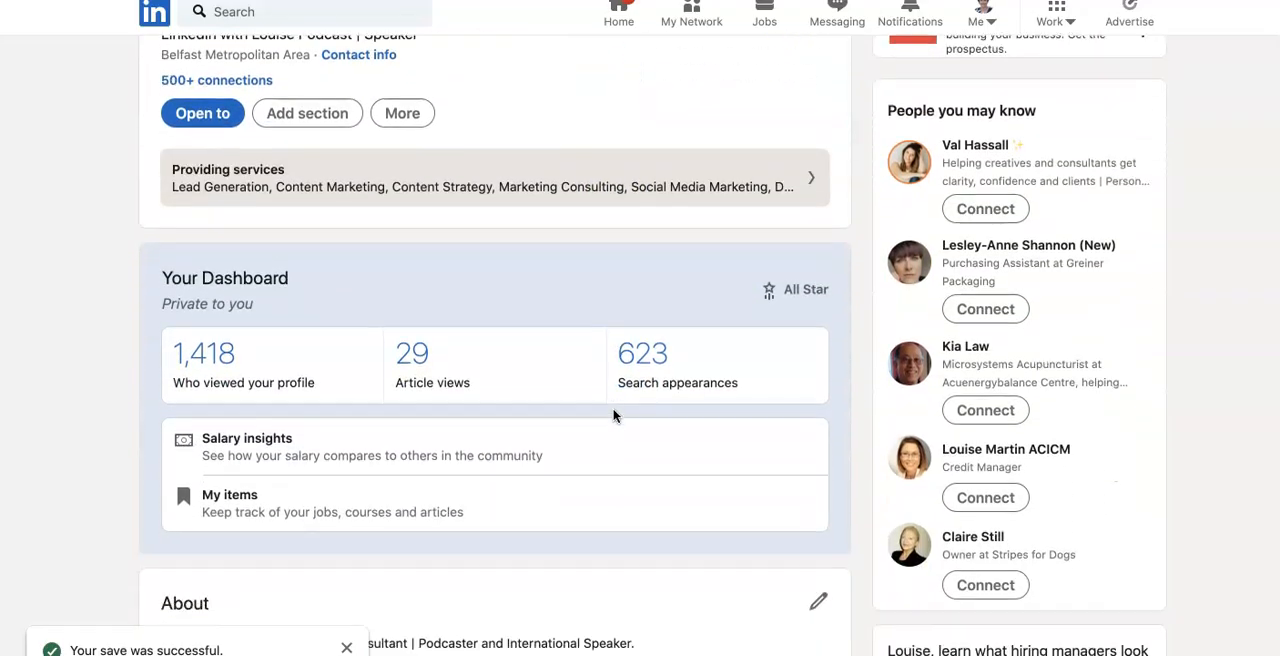
scroll(614, 416, down, 2)
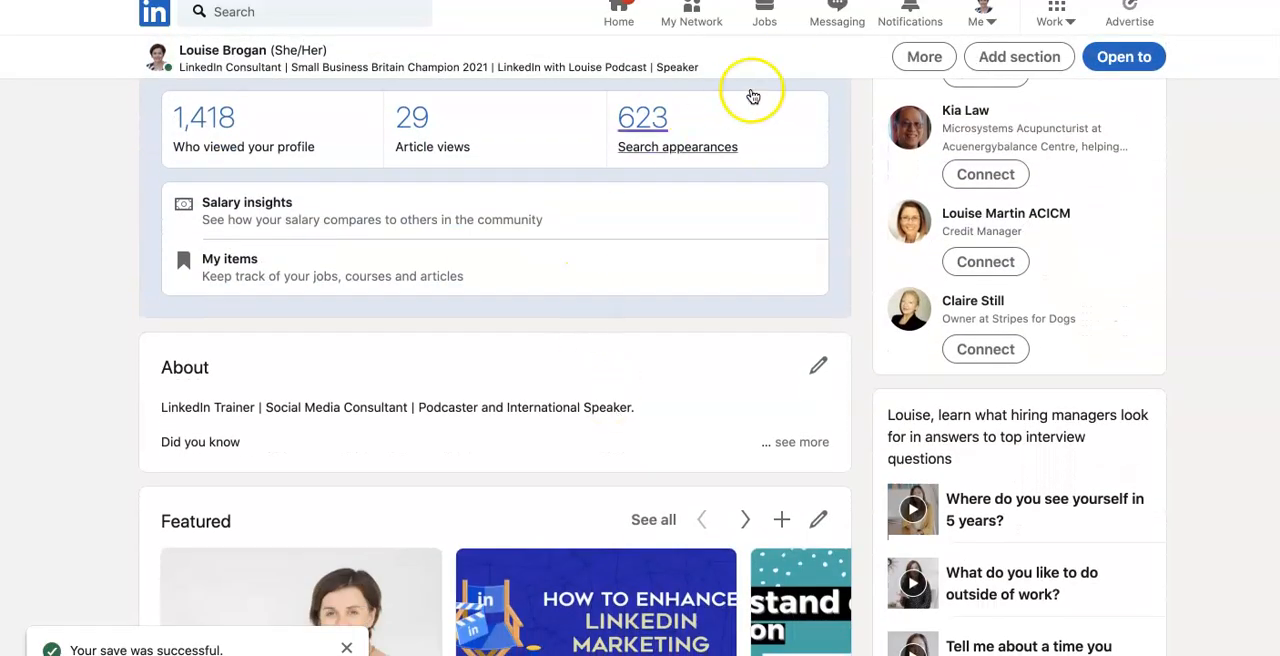
click(1005, 58)
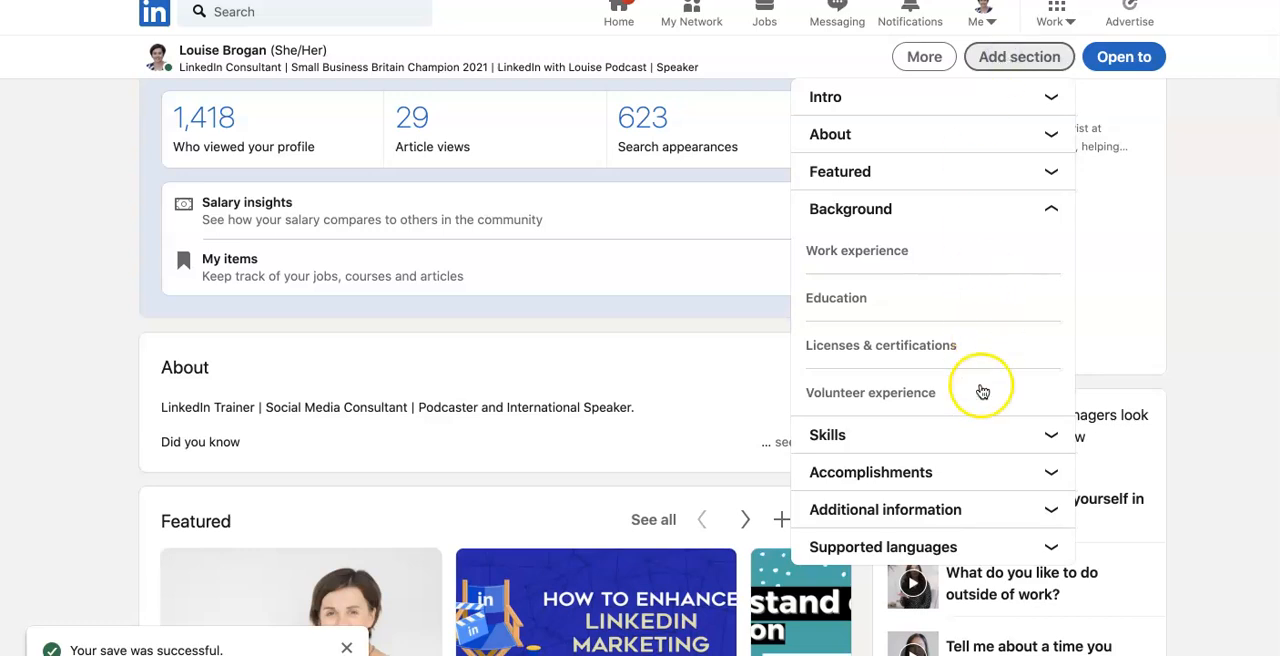
click(1019, 472)
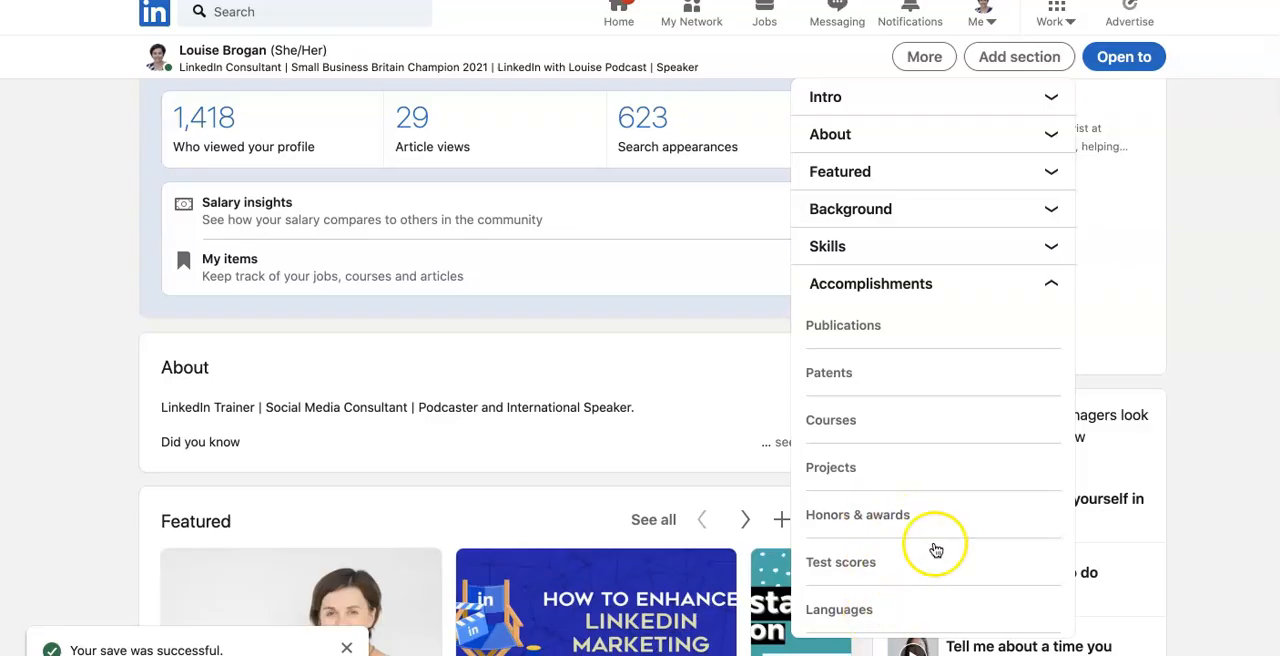
click(931, 513)
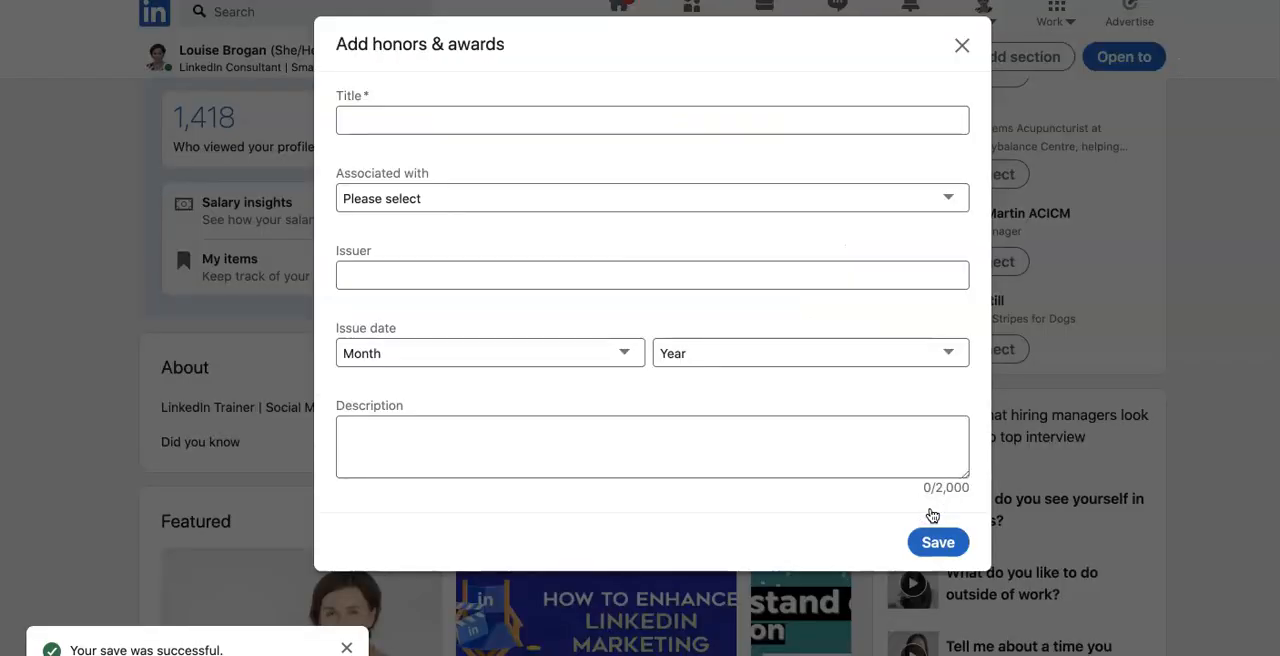
Title the award "Small Business Hero UK", associate it with the LinkedIn Consultant & Trainer role, and enter "Small Business Saturday UK" as issuer
click(655, 116)
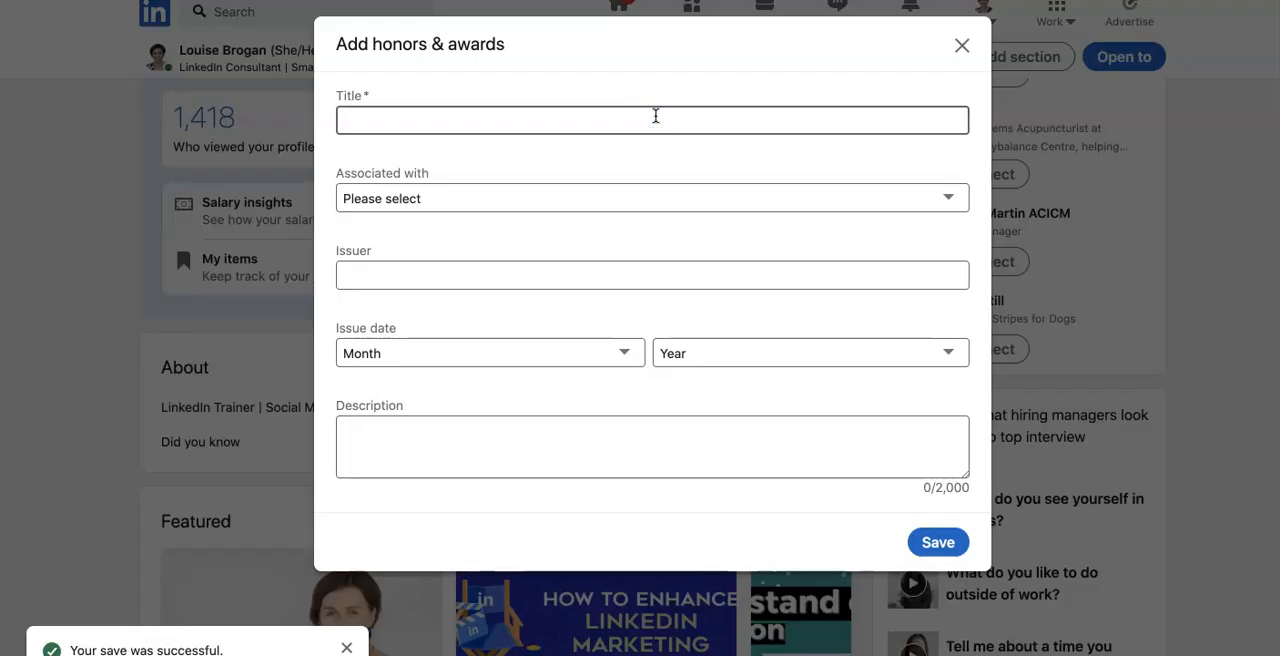
text(Small Business Hero UK)
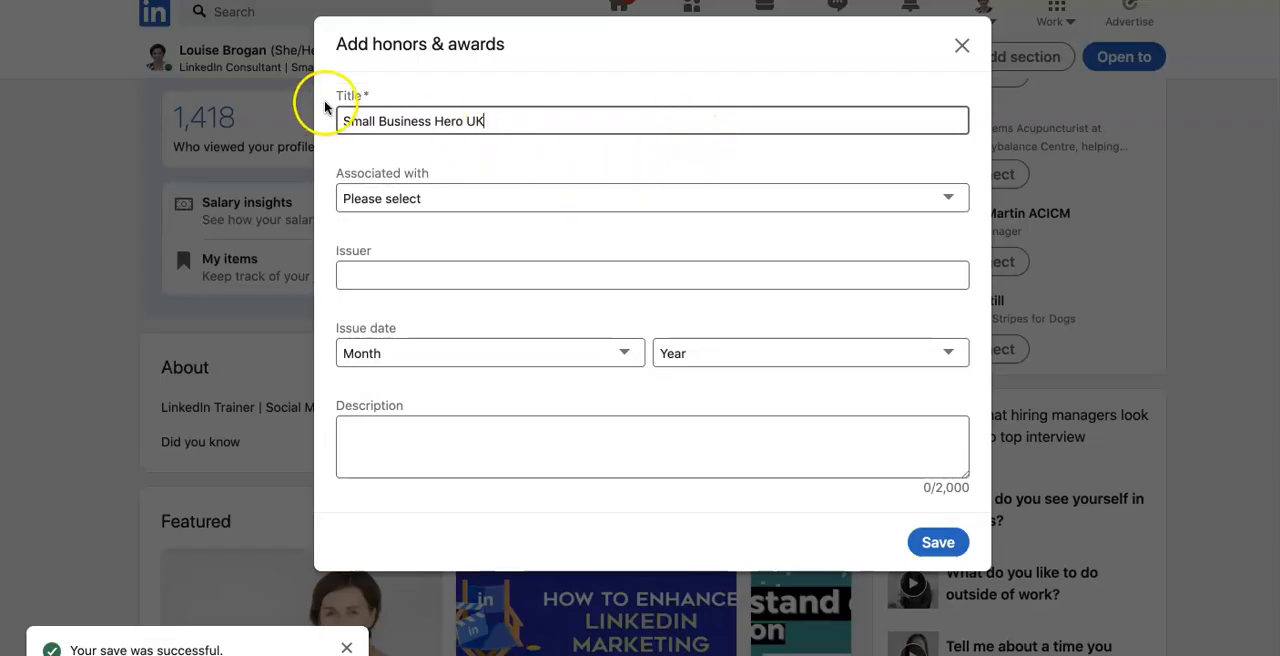
click(442, 200)
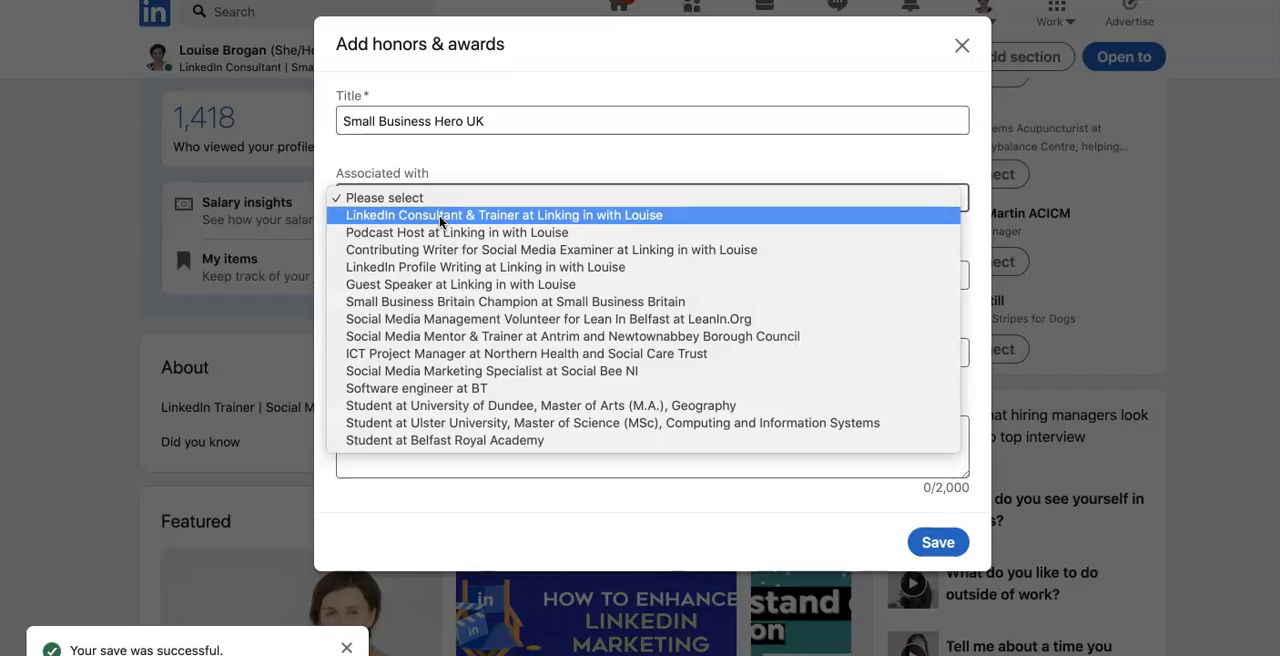
click(499, 217)
click(500, 273)
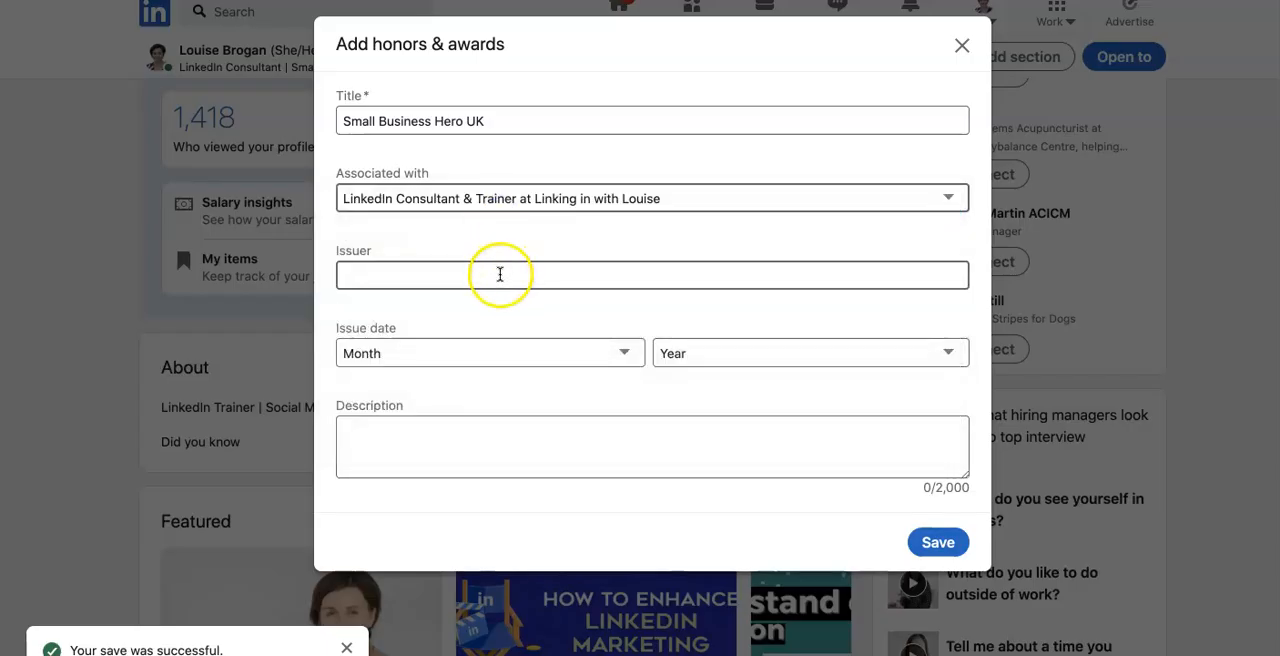
text(Small Business Saturday UK)
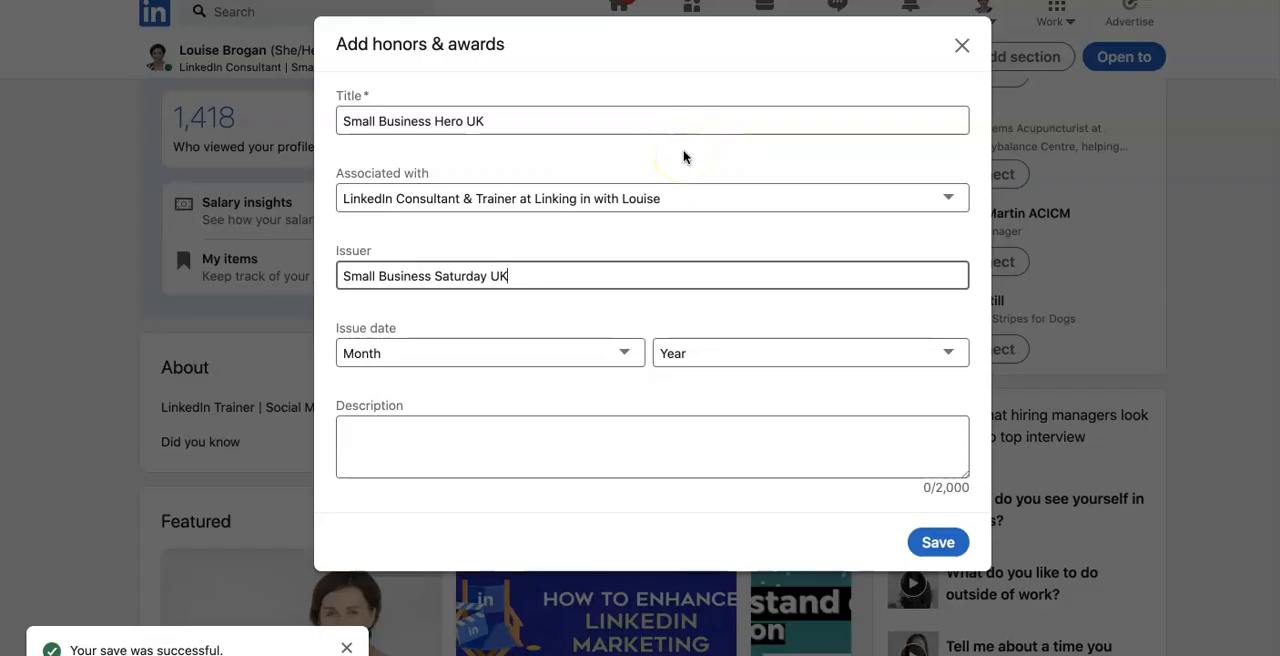
Set the award's issue date to January 2020
click(551, 355)
click(543, 370)
click(709, 350)
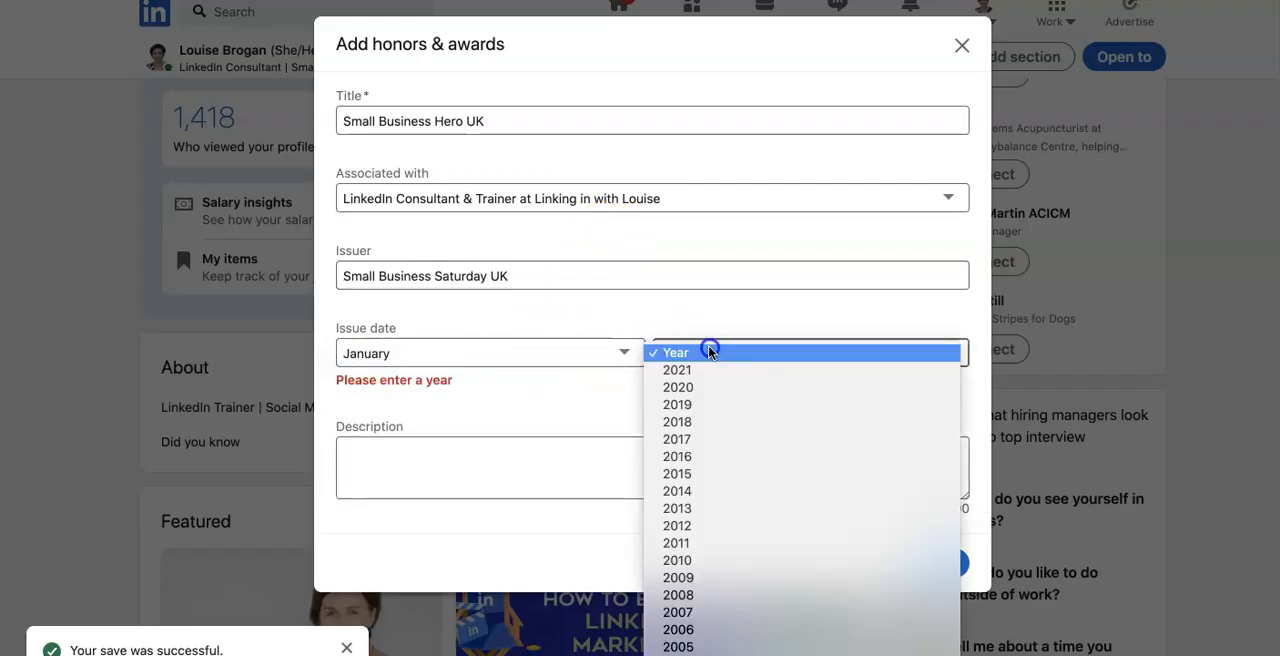
click(708, 387)
Describe the Hero status as recognition for work with small businesses in the UK, promoting small business Saturday and offering mentoring, training and support, and save it
click(619, 432)
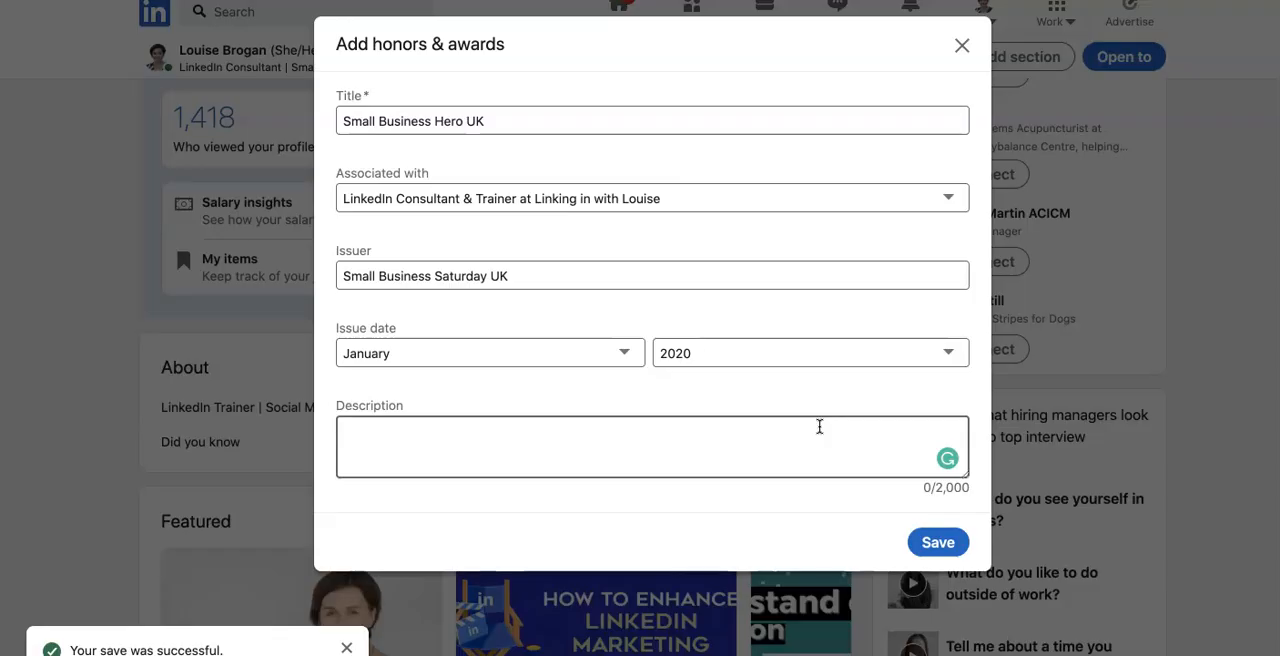
text(HEl)
key(BackSpace)
key(BackSpace)
text(N)
key(BackSpace)
text(Awarded this Hero status to help s)
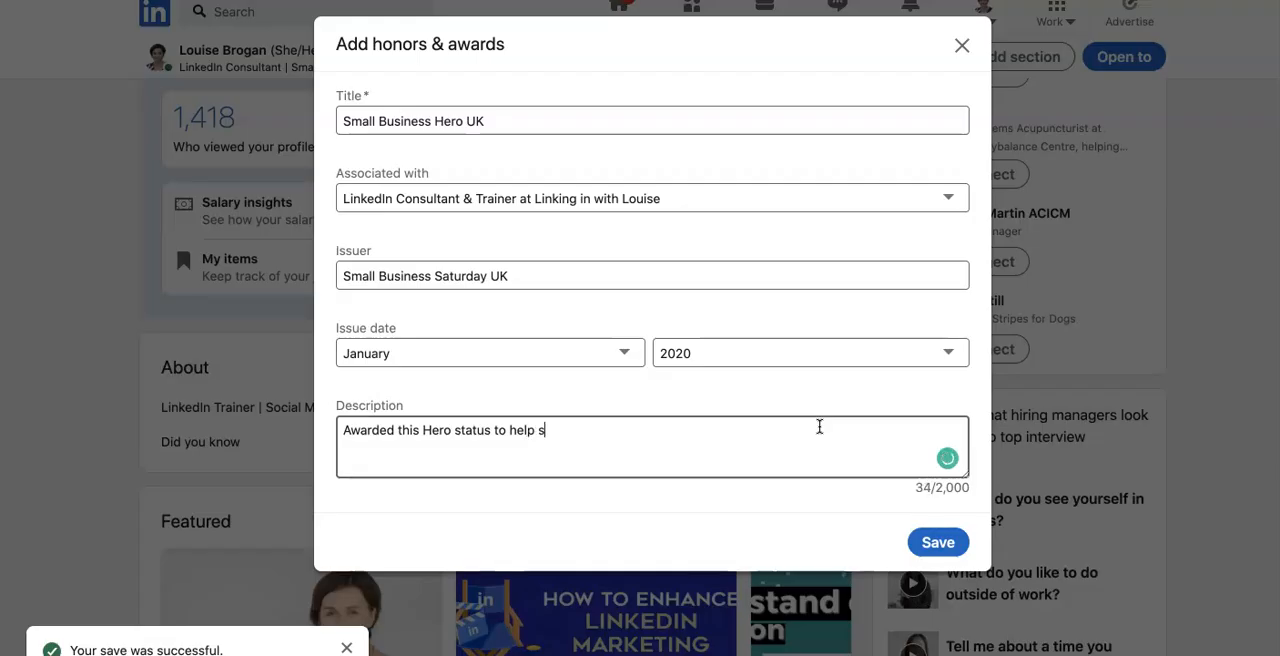
text(regoc)
text(nition for work with s)
text(mall bsuiens)
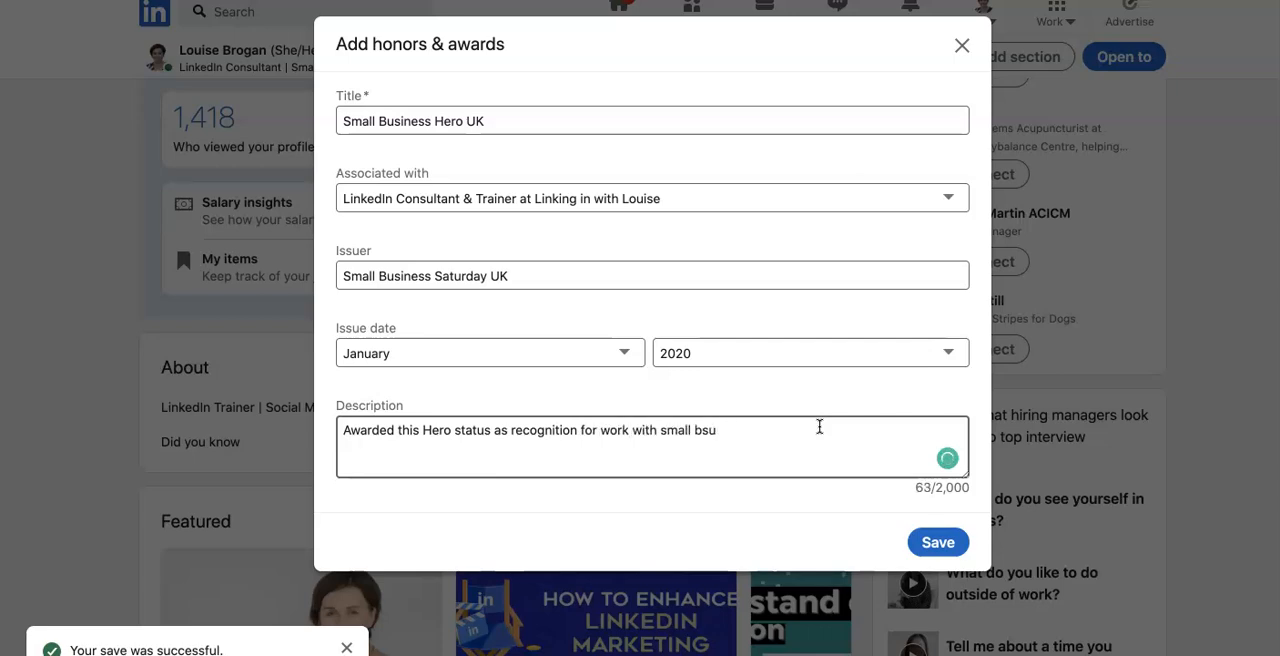
text(usienss)
key(BackSpace)
key(BackSpace)
key(BackSpace)
key(BackSpace)
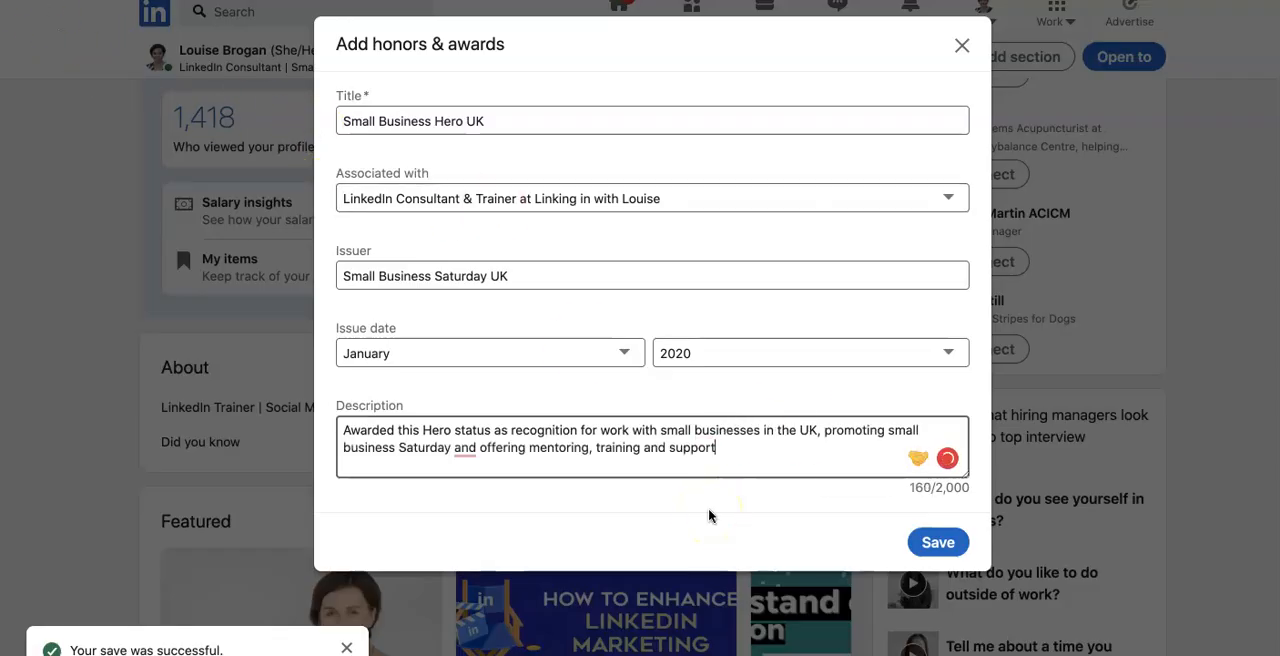
click(943, 545)
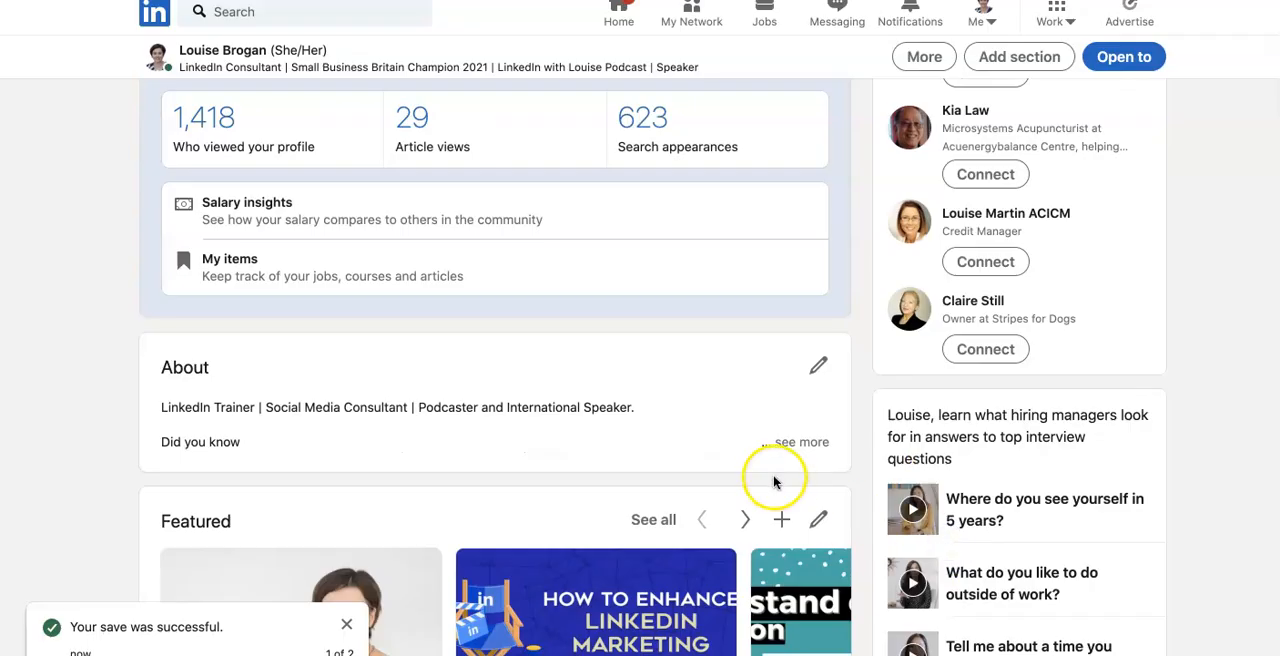
Examine the profile's Accomplishments section to check the listed Honors & Awards
scroll(741, 383, down, 5)
scroll(740, 387, down, 15)
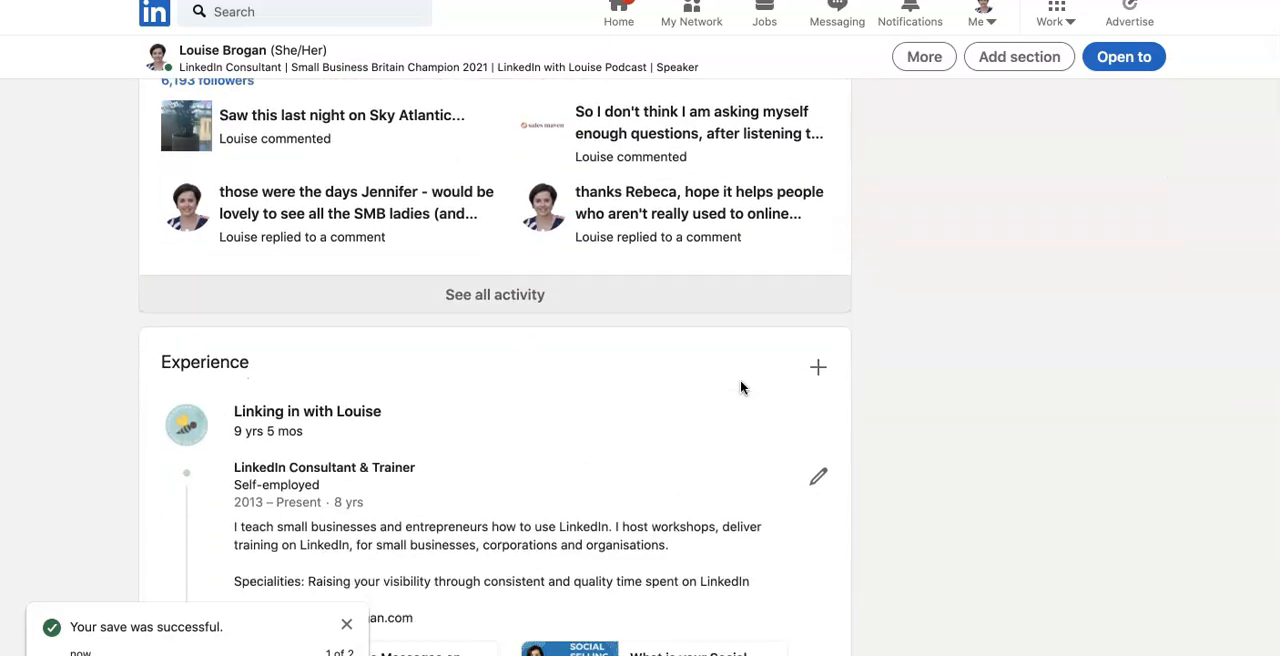
scroll(740, 387, down, 12)
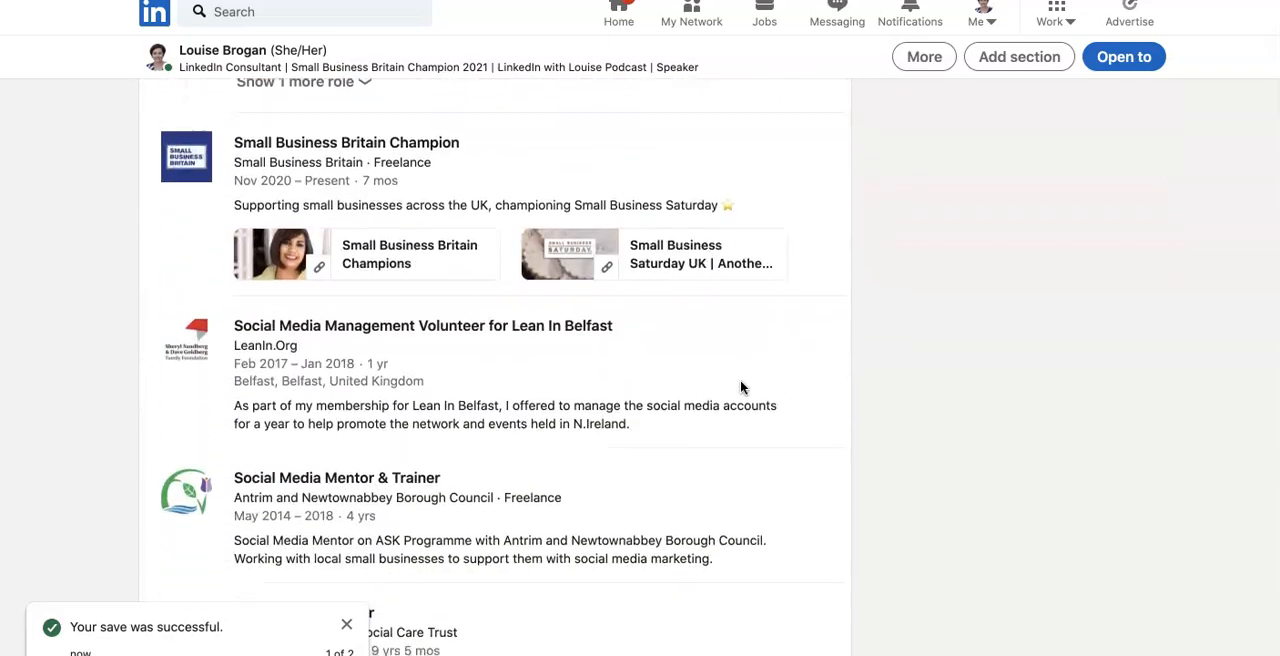
scroll(740, 387, down, 8)
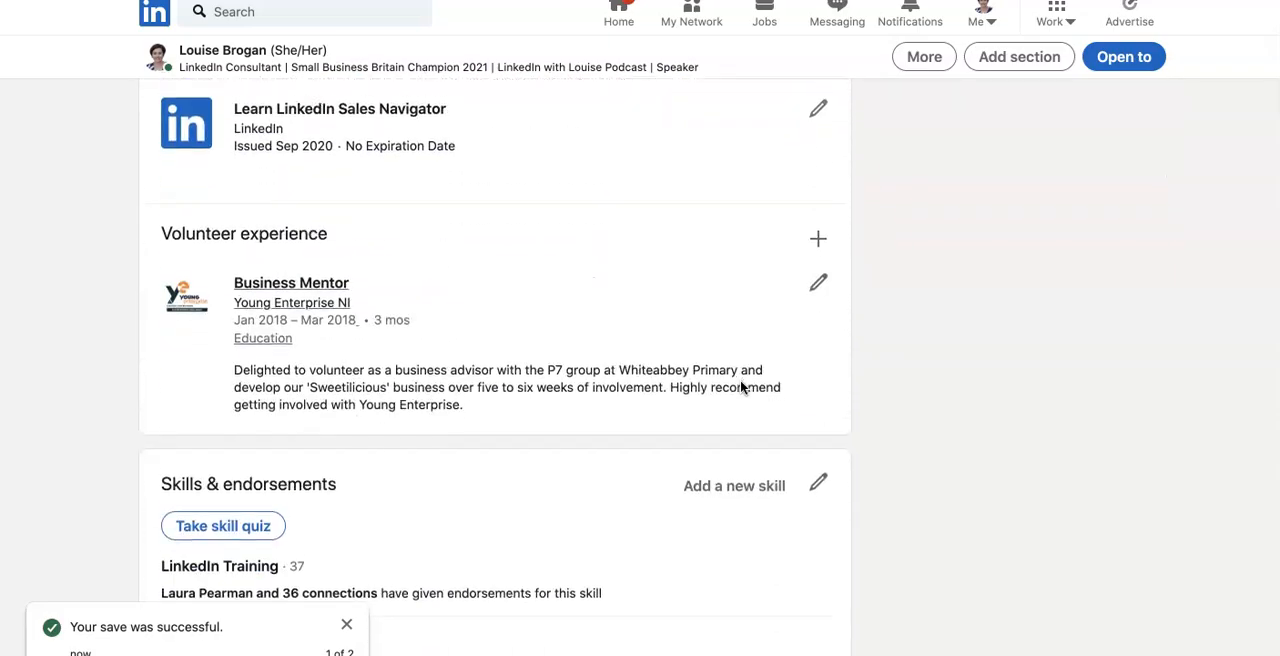
scroll(740, 387, down, 8)
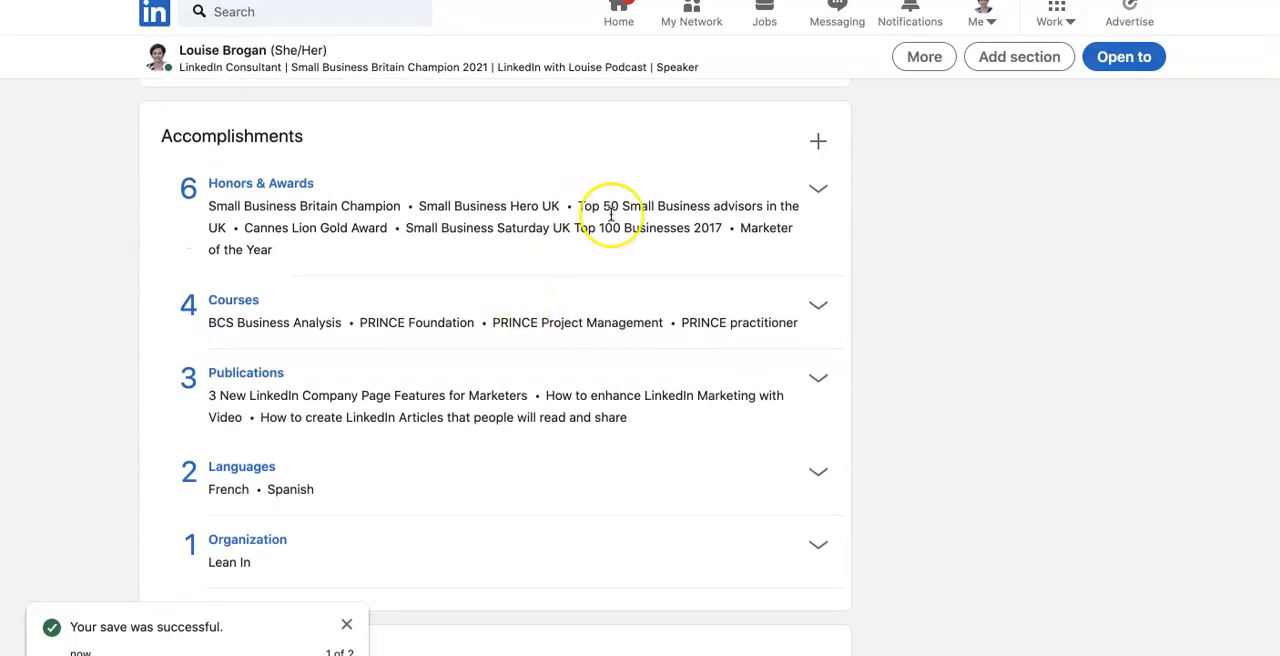
scroll(609, 214, up, 5)
scroll(610, 214, down, 3)
scroll(610, 214, down, 2)
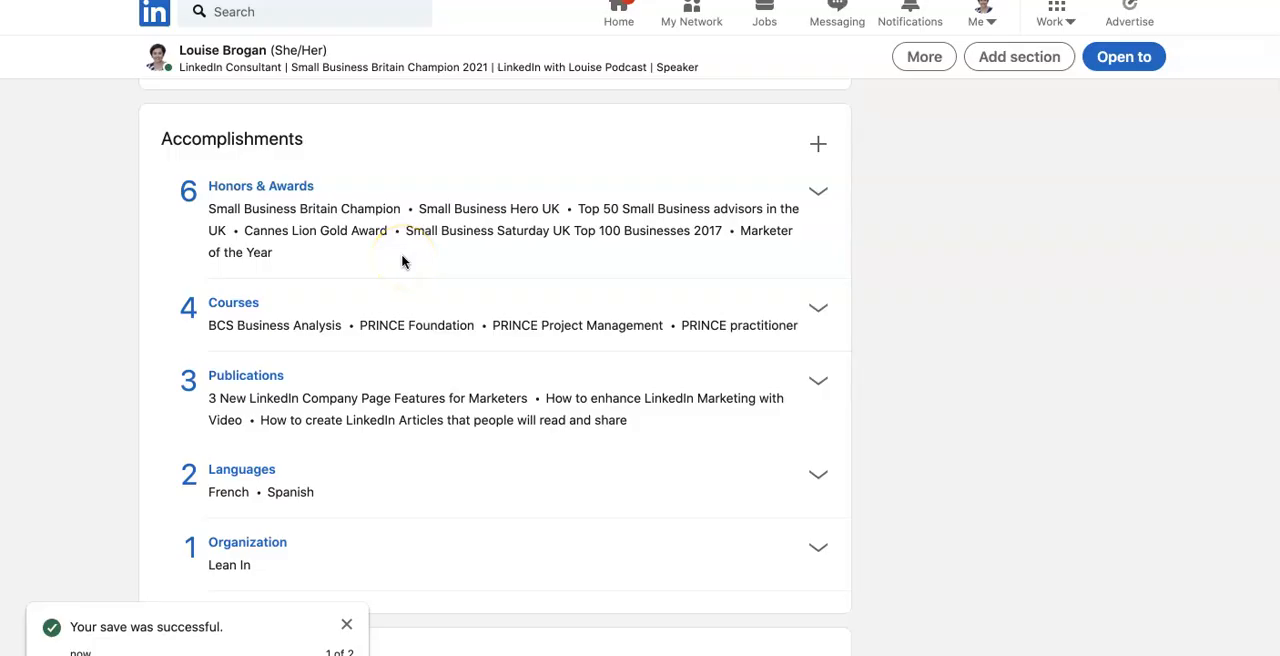
Expand the Honors & Awards list and delete the Cannes Lion Gold Award entry from the profile
click(816, 192)
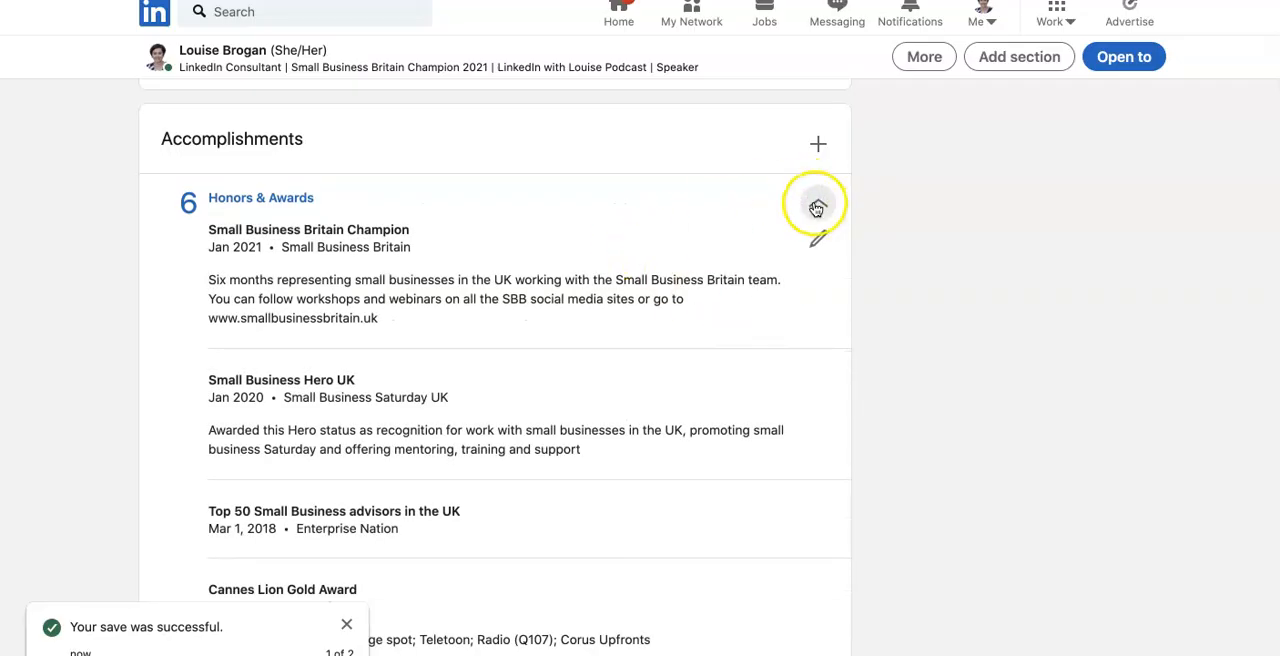
scroll(918, 297, down, 3)
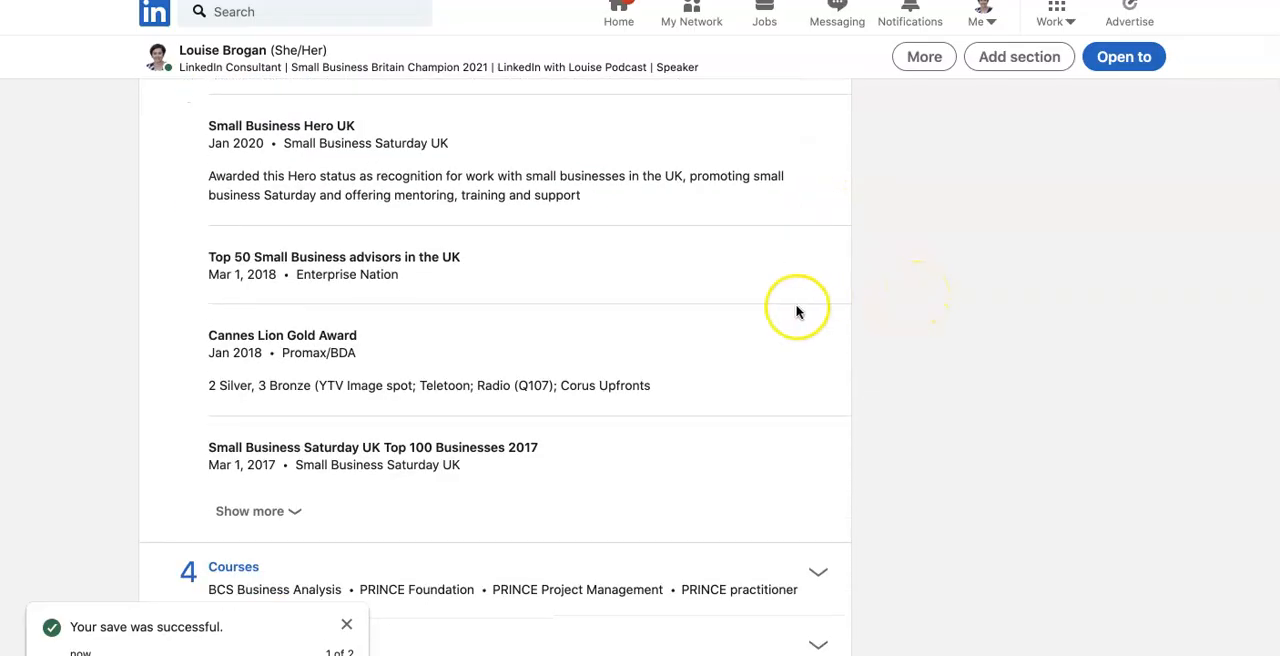
click(819, 344)
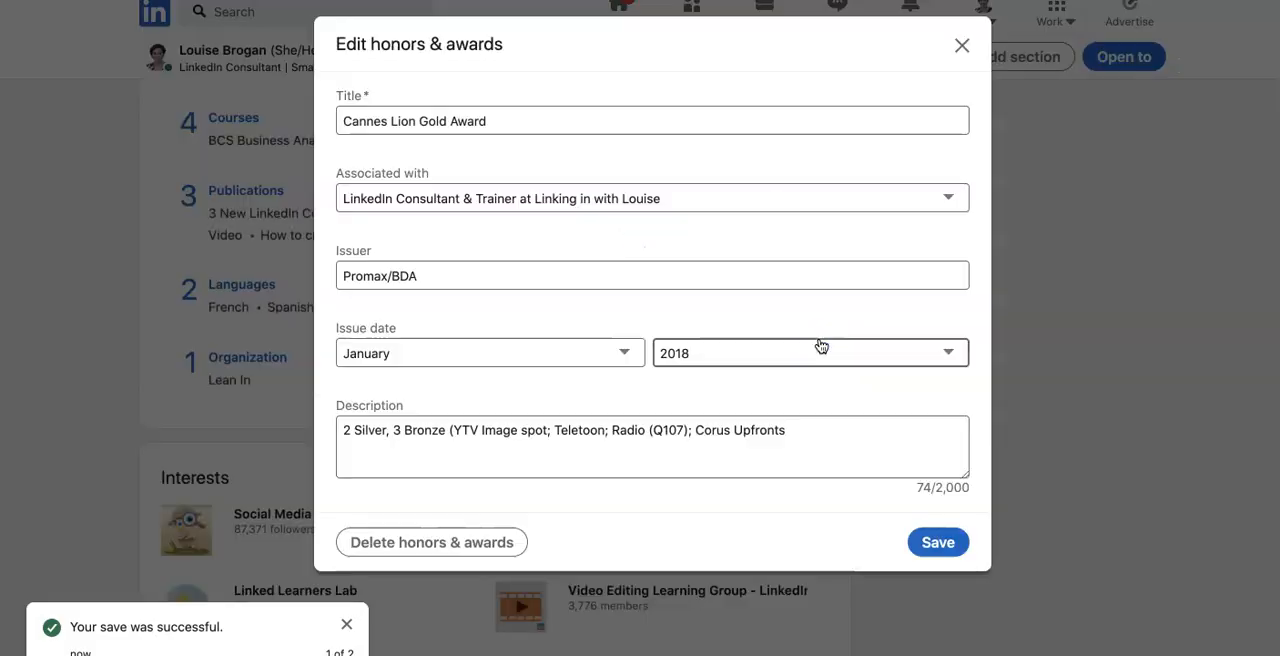
click(472, 542)
click(745, 303)
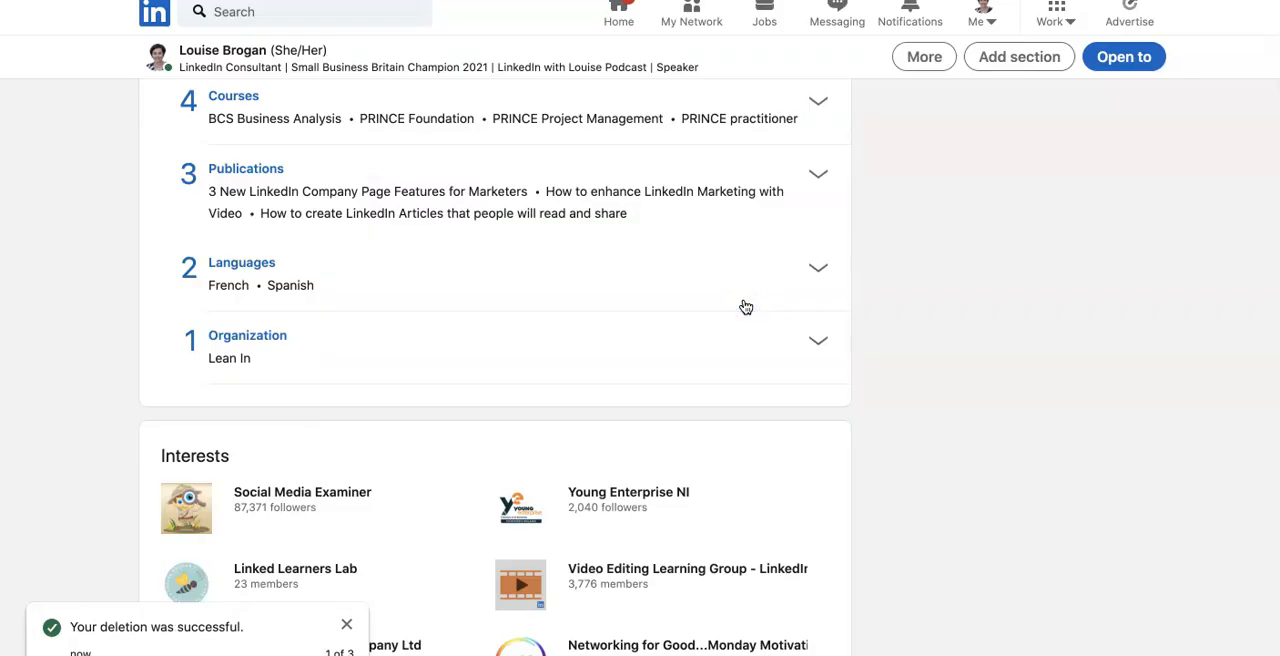
scroll(871, 323, up, 3)
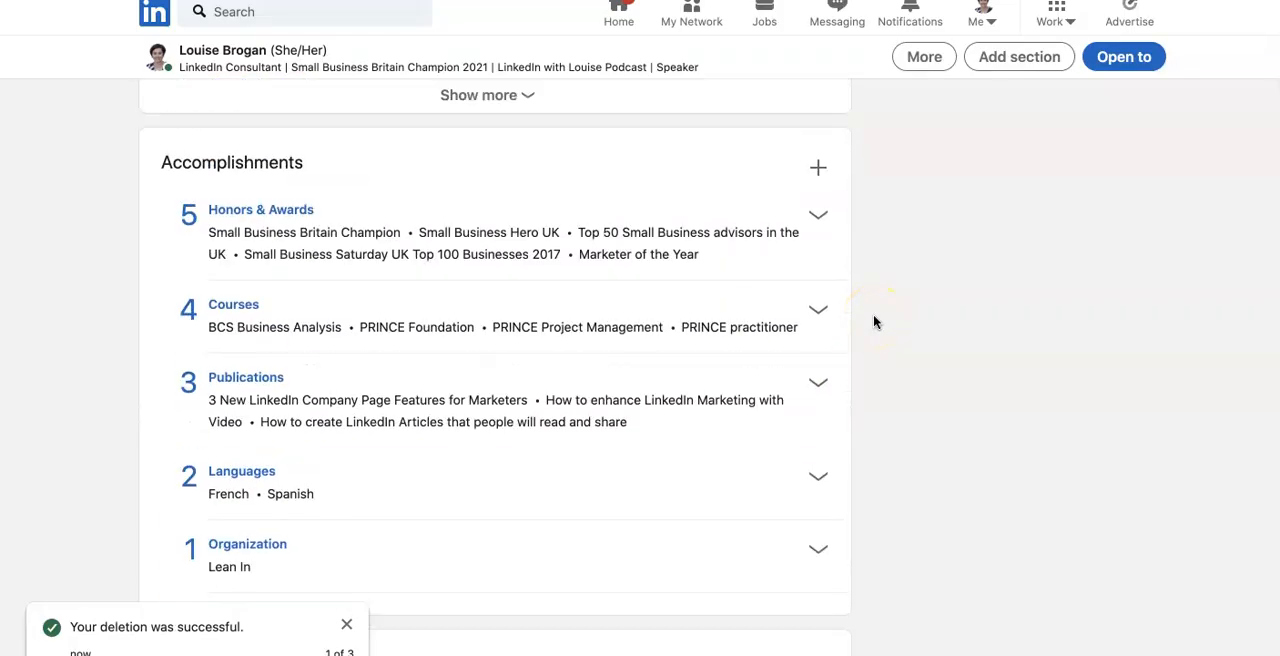